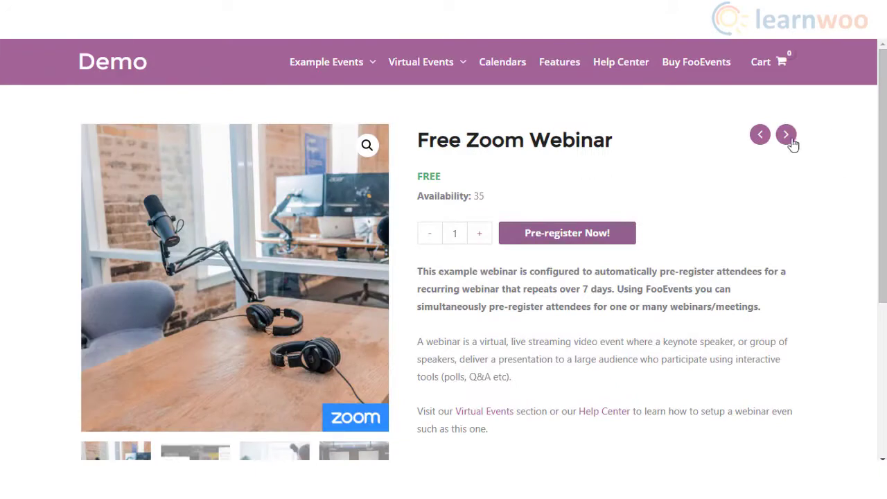
# Advance past Virtual Zoom Meeting and Virtual Fitness Class to the Virtual Yoga Class product.
pyautogui.click(793, 142)
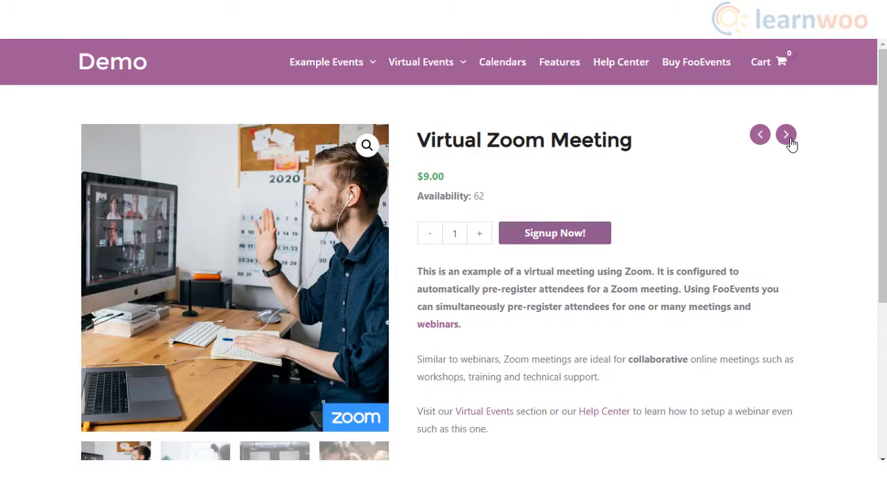
pyautogui.click(793, 142)
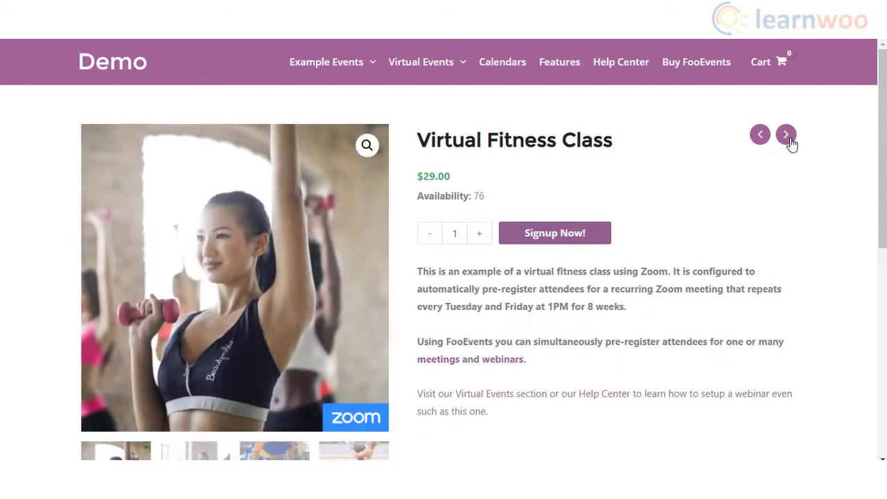
pyautogui.click(792, 143)
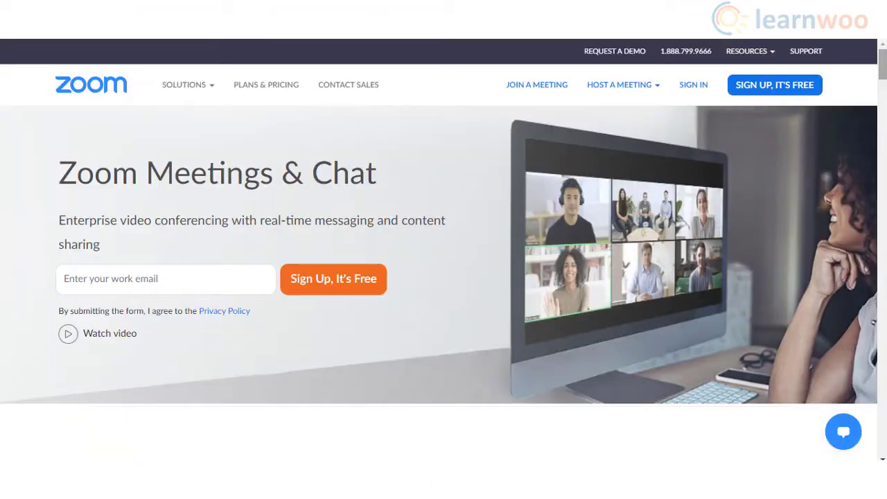
pyautogui.scroll(-5, 443, 256)
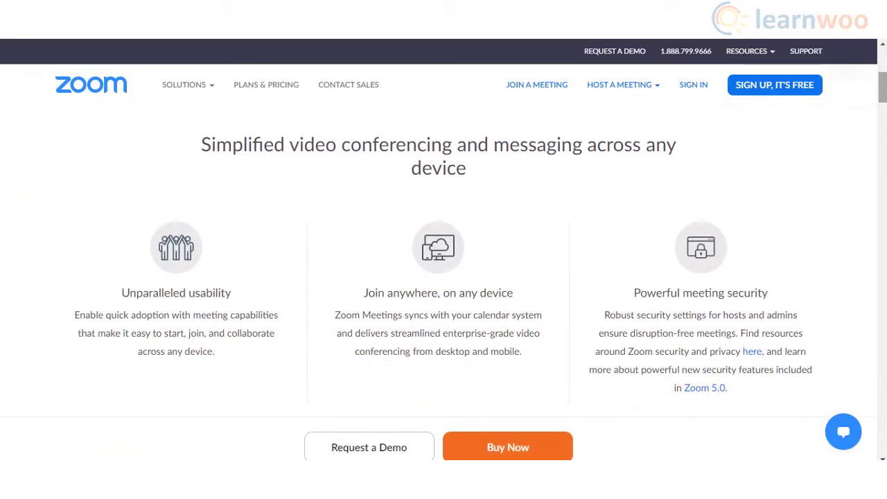
pyautogui.scroll(-6, 444, 256)
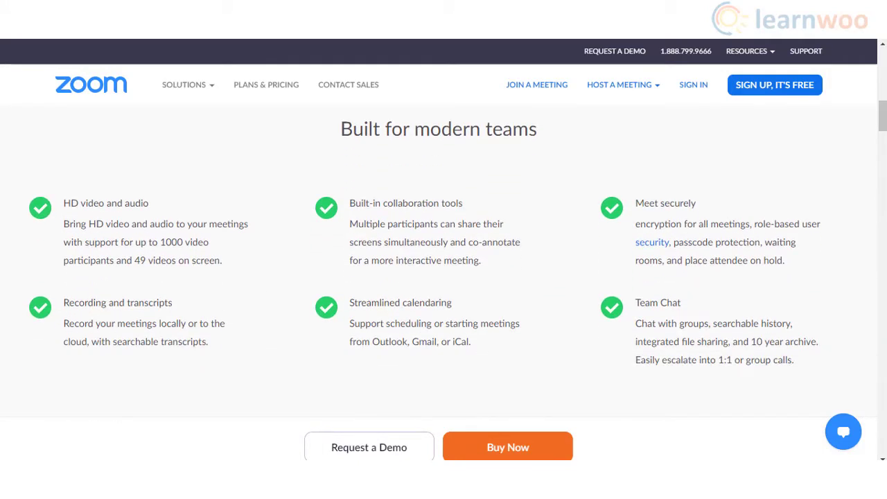
pyautogui.scroll(-6, 886, 69)
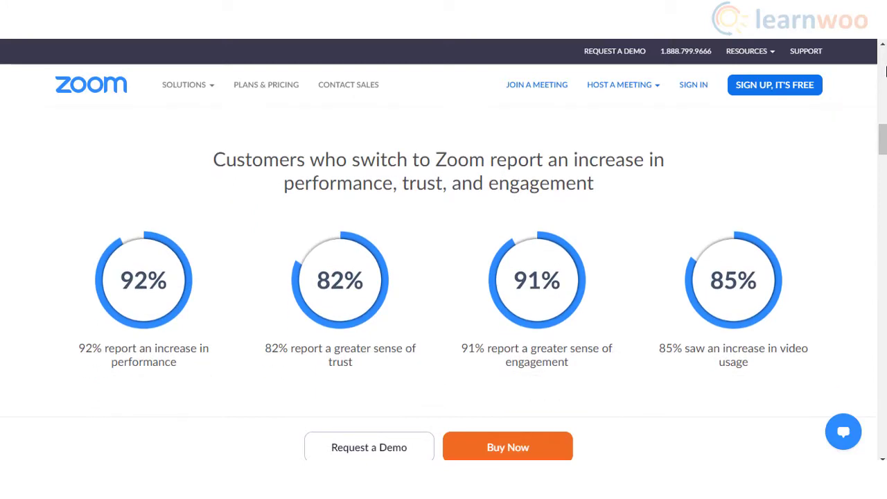
pyautogui.scroll(-6, 886, 69)
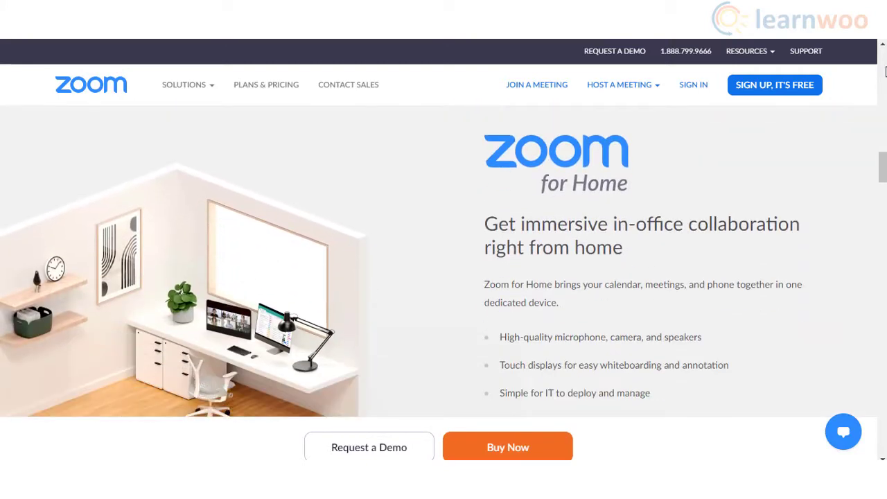
pyautogui.scroll(-6, 886, 69)
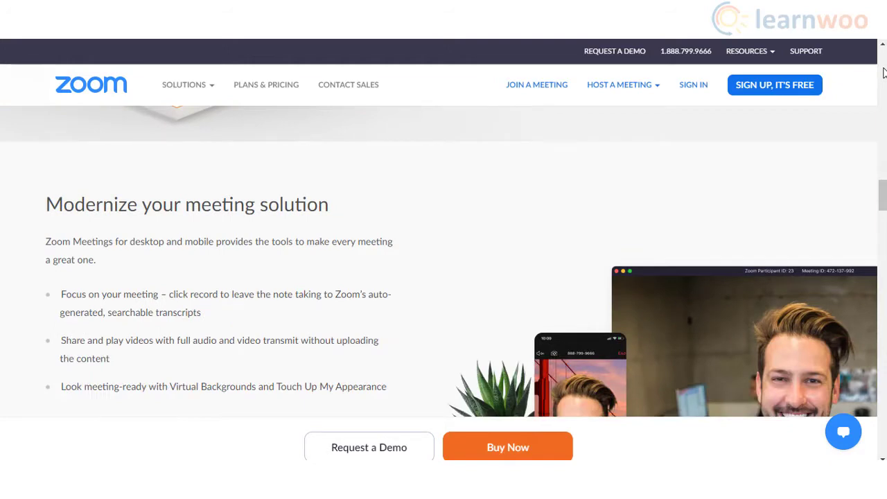
pyautogui.scroll(-1, 884, 72)
pyautogui.scroll(-7, 884, 72)
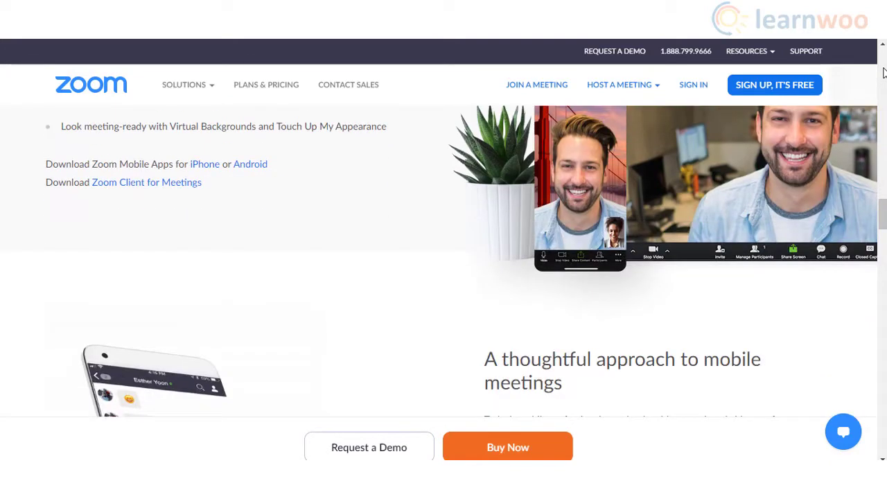
pyautogui.scroll(-7, 884, 72)
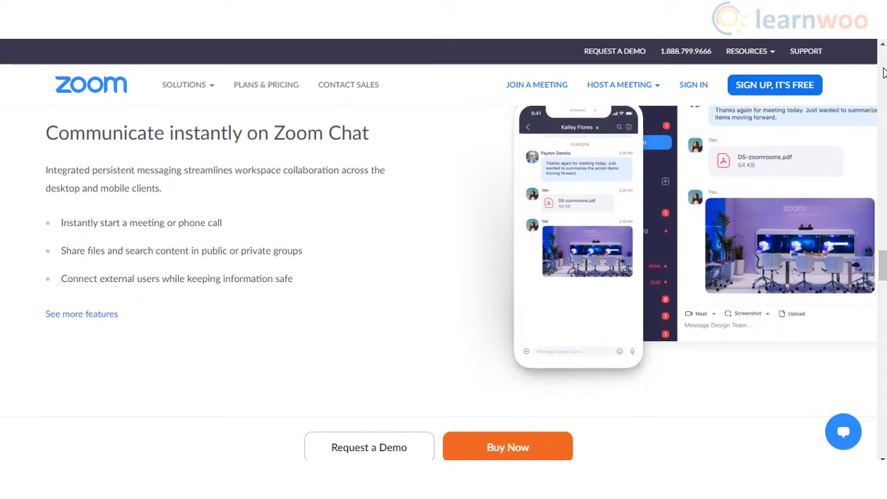
pyautogui.scroll(-5, 884, 72)
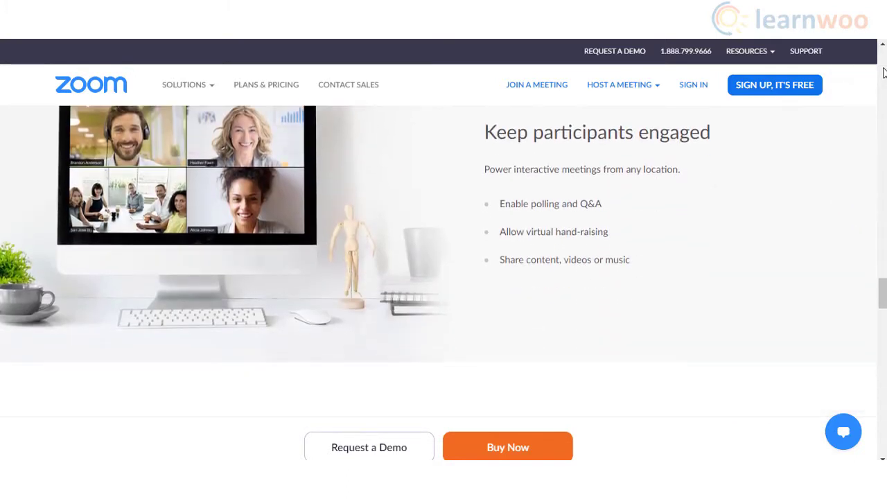
pyautogui.scroll(-4, 884, 72)
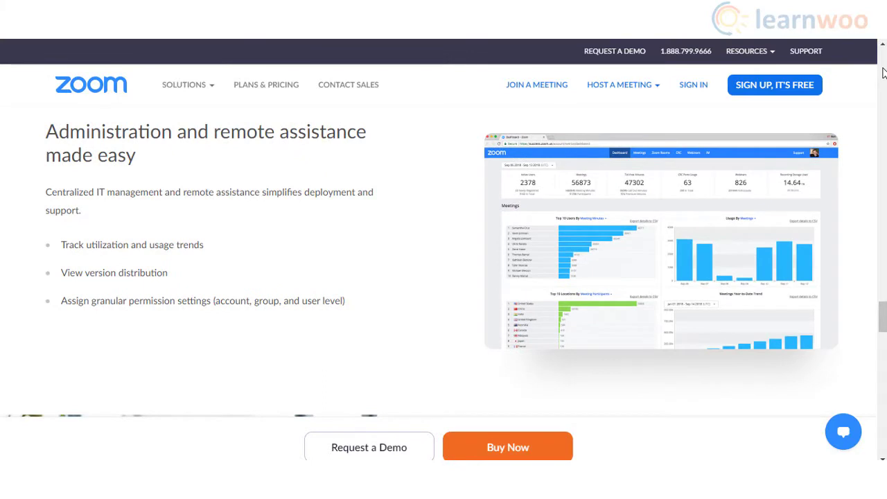
pyautogui.scroll(-6, 884, 72)
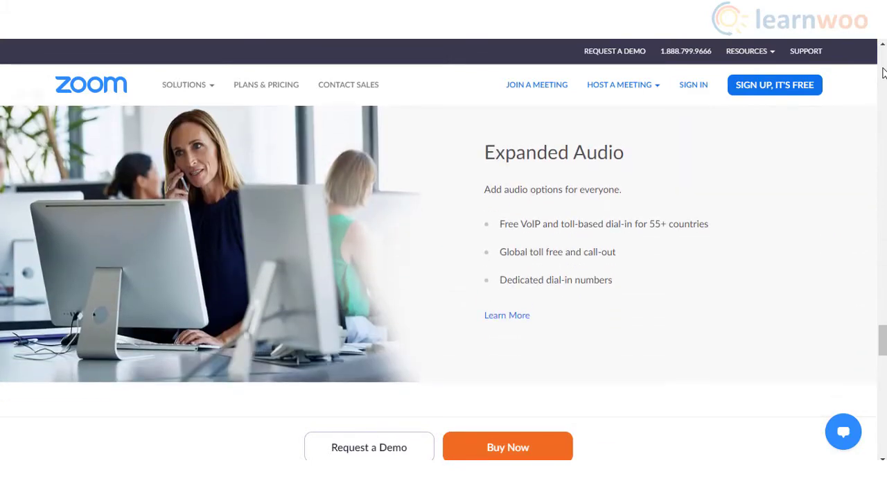
pyautogui.scroll(-2, 884, 72)
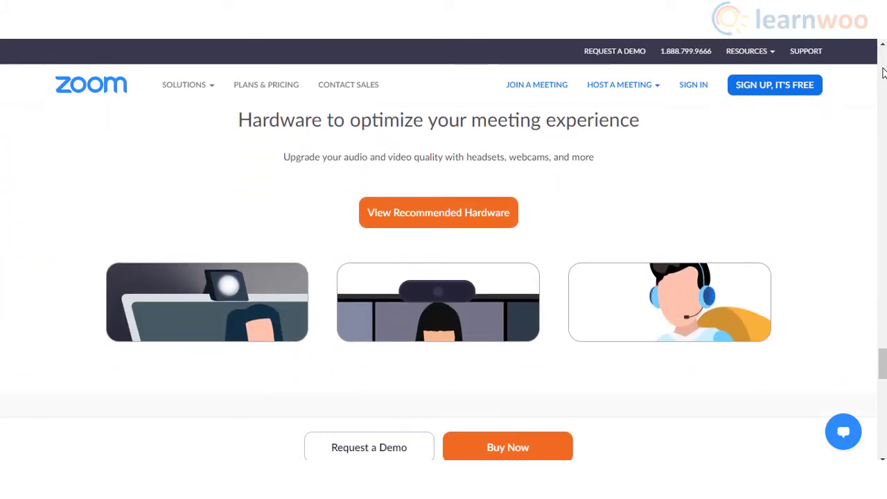
pyautogui.scroll(-4, 883, 73)
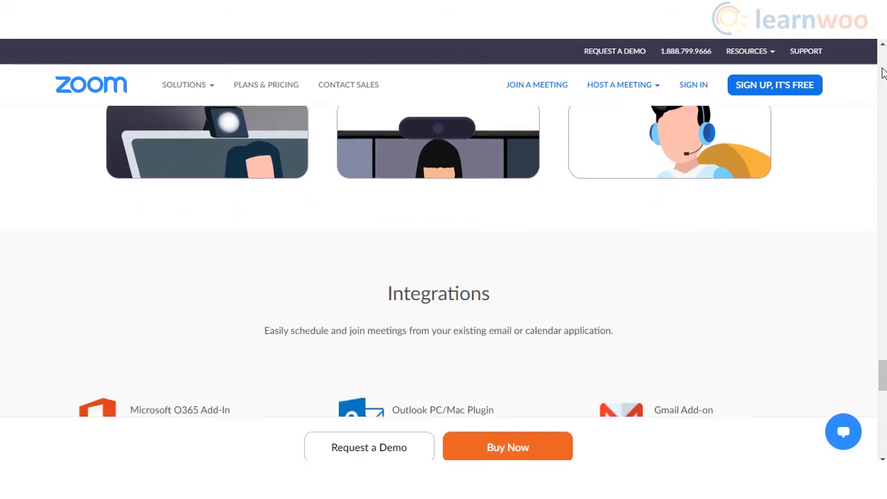
pyautogui.scroll(-1, 884, 72)
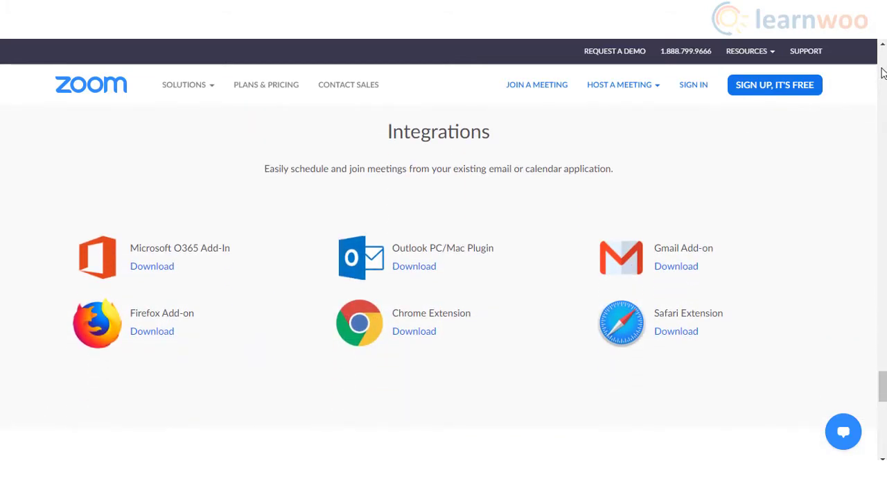
pyautogui.scroll(15, 884, 72)
pyautogui.scroll(15, 884, 72)
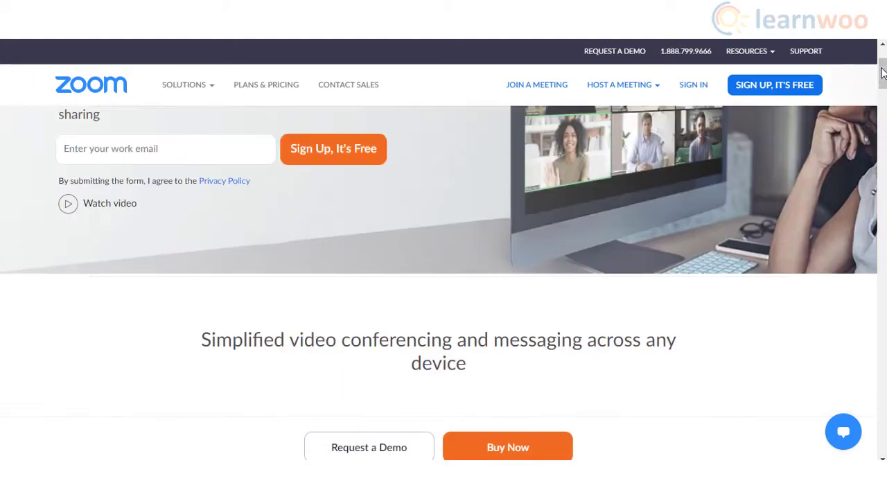
pyautogui.scroll(2, 884, 73)
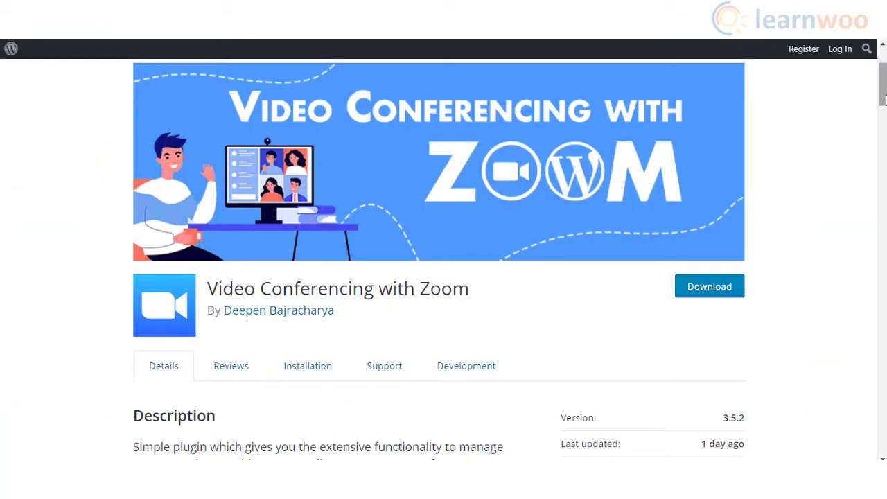
# Scroll through the Zoom plugin's Description and Features sections, then back to the top.
pyautogui.scroll(-5, 885, 101)
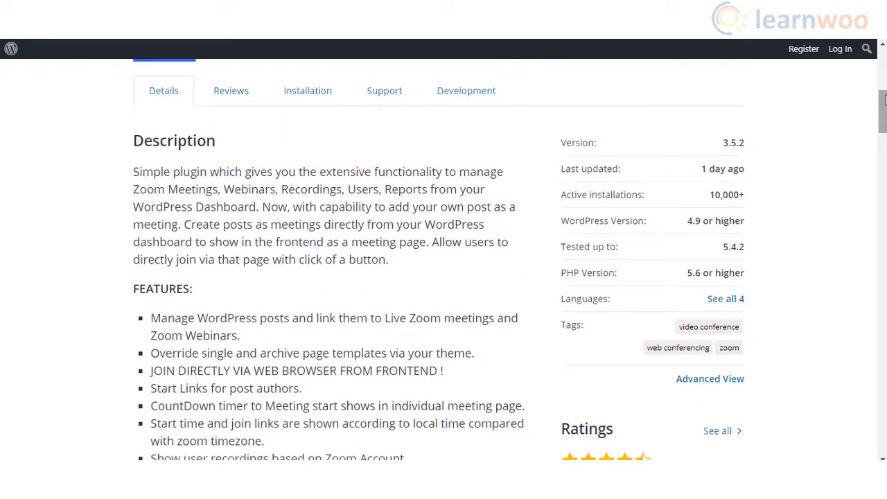
pyautogui.scroll(-2, 886, 101)
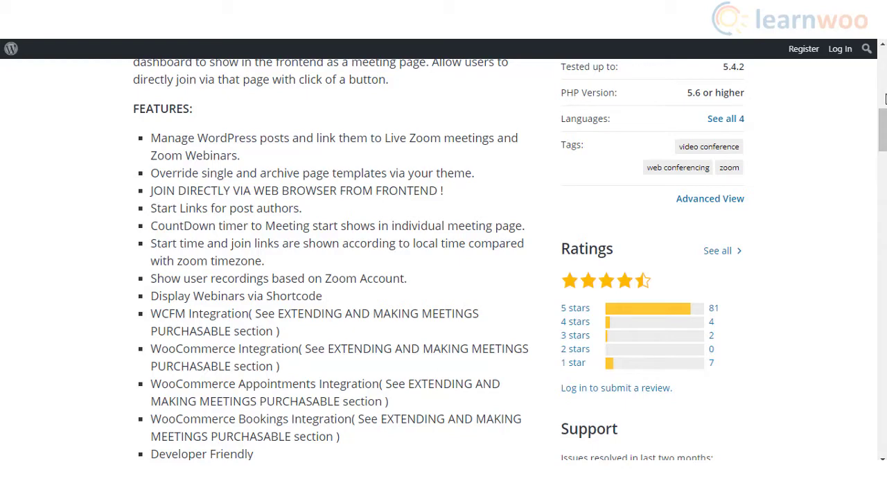
pyautogui.scroll(6, 885, 100)
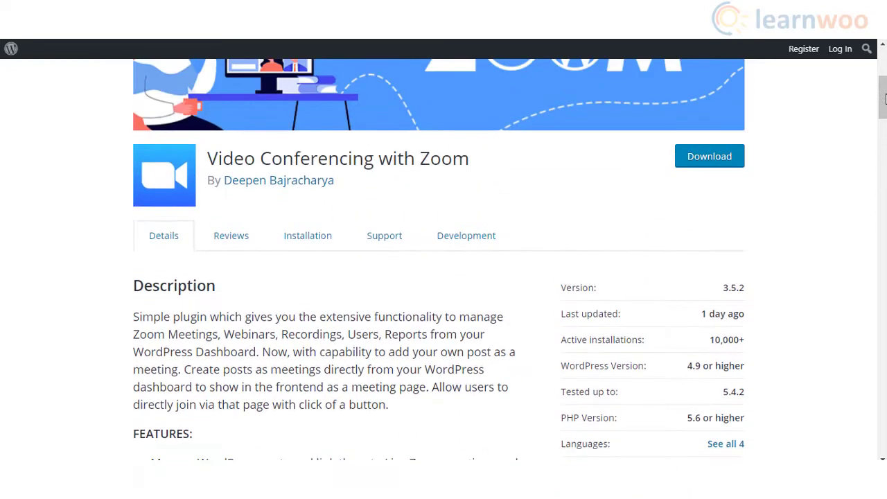
pyautogui.scroll(1, 885, 101)
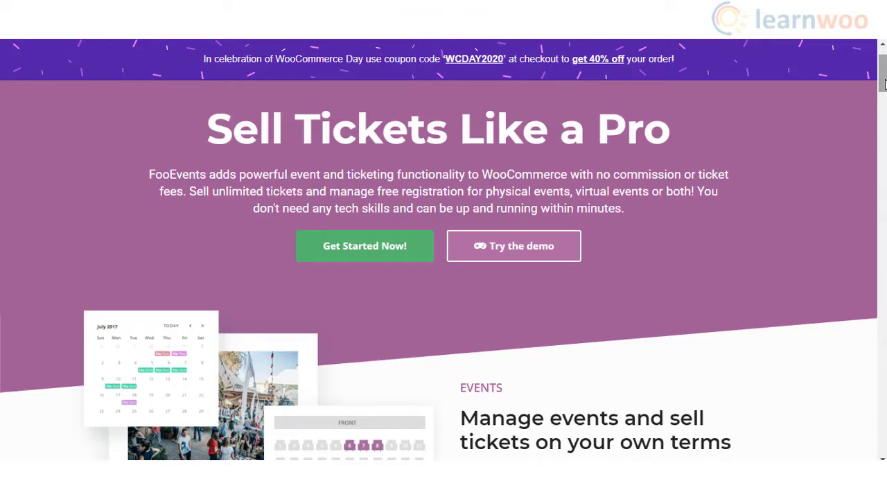
# Scroll the FooEvents homepage through its Events and Virtual Events sections and back up.
pyautogui.scroll(-4, 885, 84)
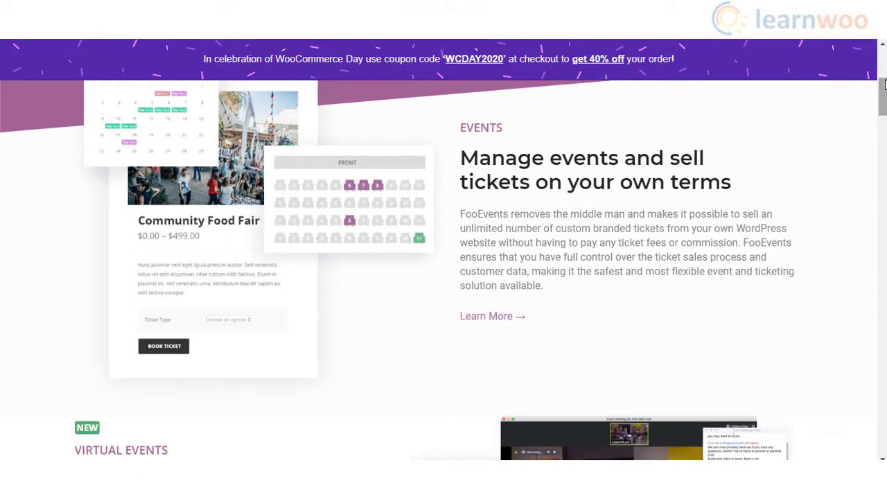
pyautogui.scroll(-4, 885, 84)
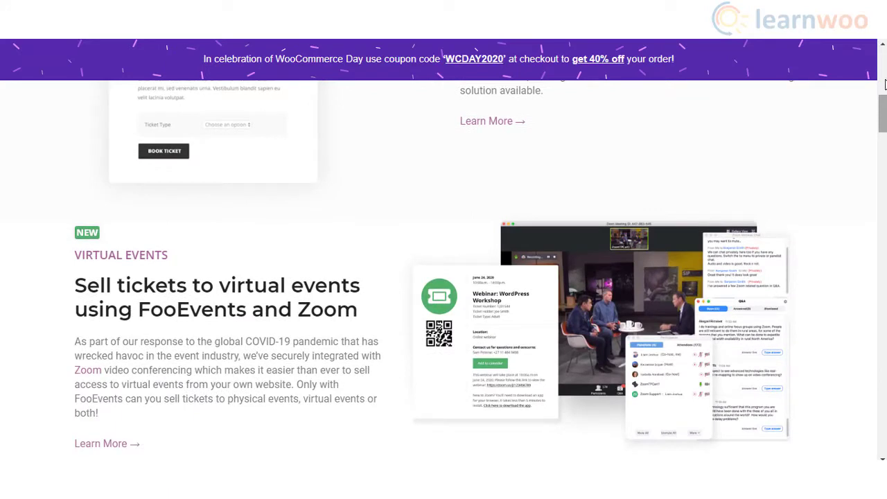
pyautogui.scroll(-1, 885, 84)
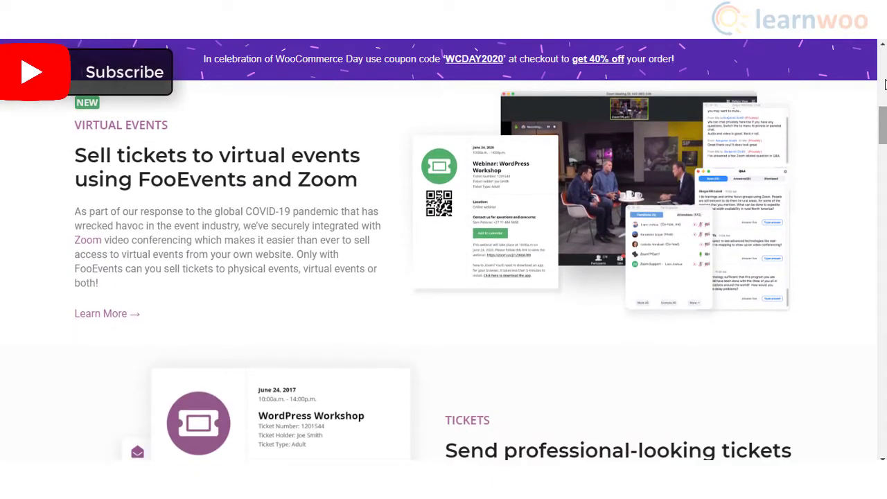
pyautogui.scroll(6, 885, 84)
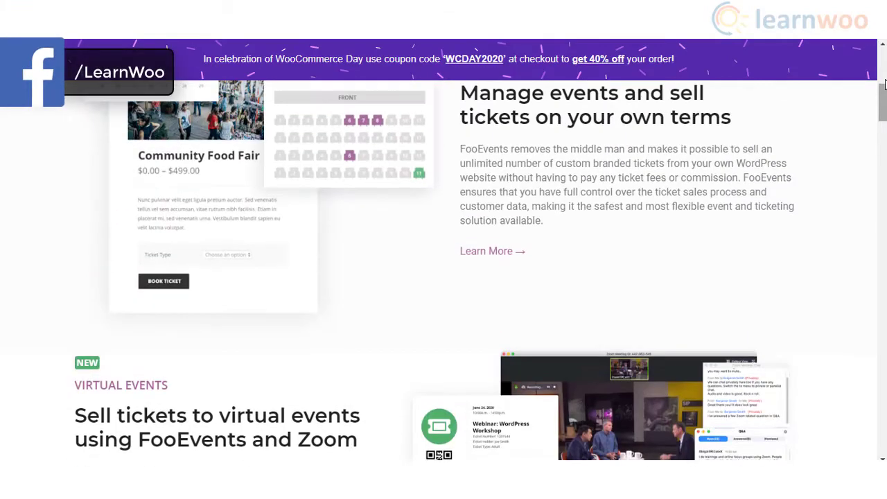
pyautogui.scroll(2, 885, 84)
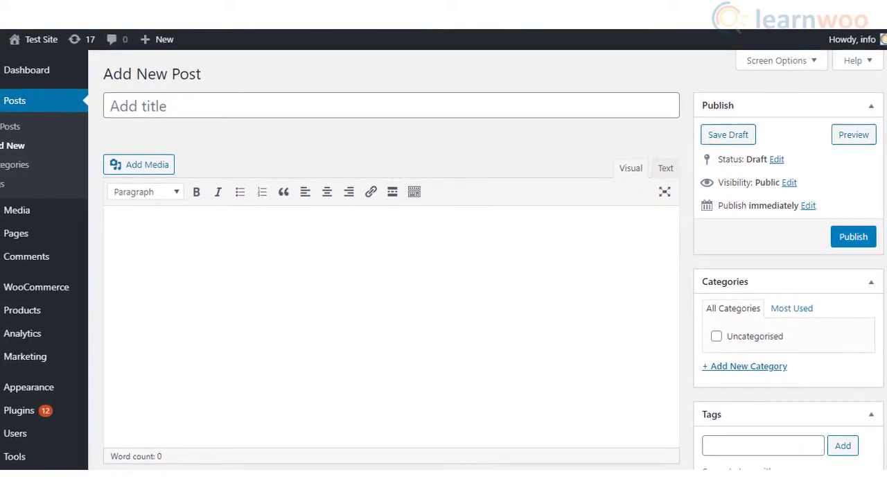
# Set the post's Visibility in the Publish box to Password protected.
pyautogui.click(789, 183)
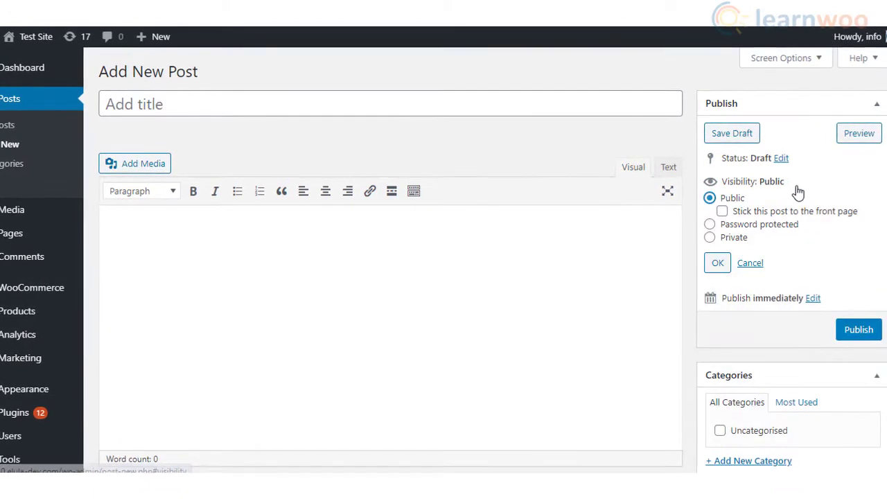
pyautogui.click(712, 226)
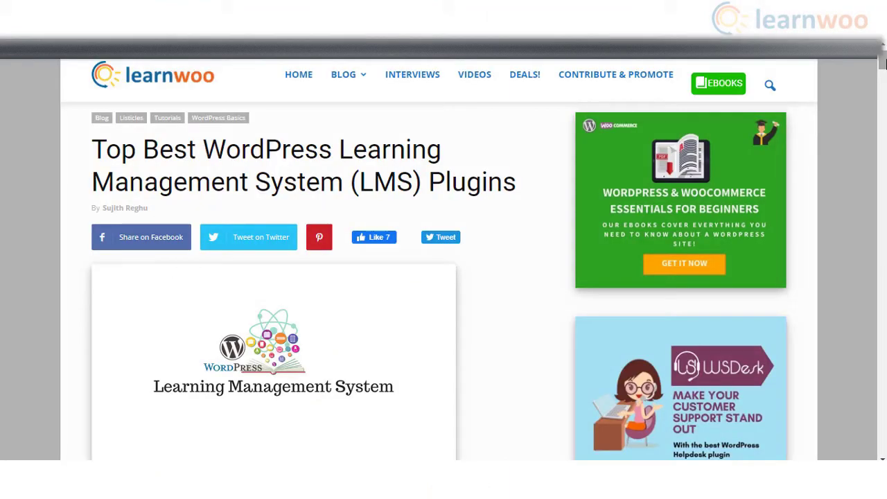
# Scroll the LMS plugins article down until the LearnDash section appears.
pyautogui.scroll(-5, 443, 277)
pyautogui.scroll(-3, 885, 64)
pyautogui.scroll(-5, 885, 63)
pyautogui.scroll(-4, 886, 64)
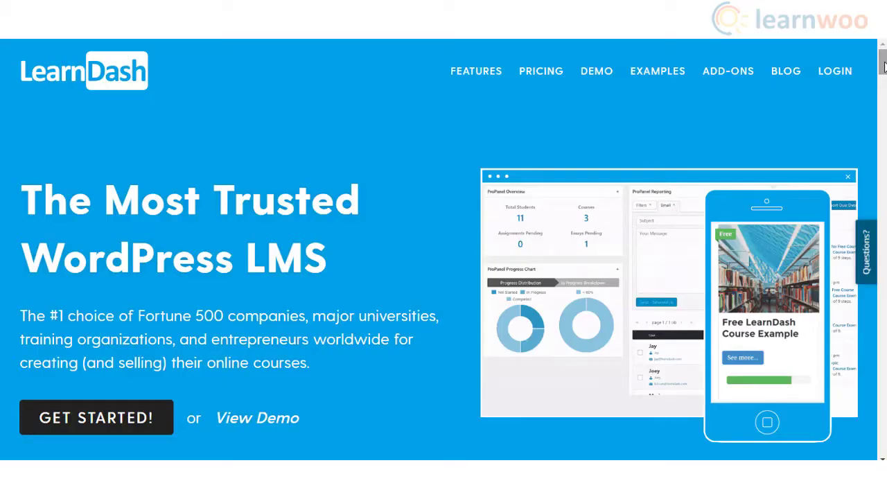
pyautogui.scroll(-5, 884, 65)
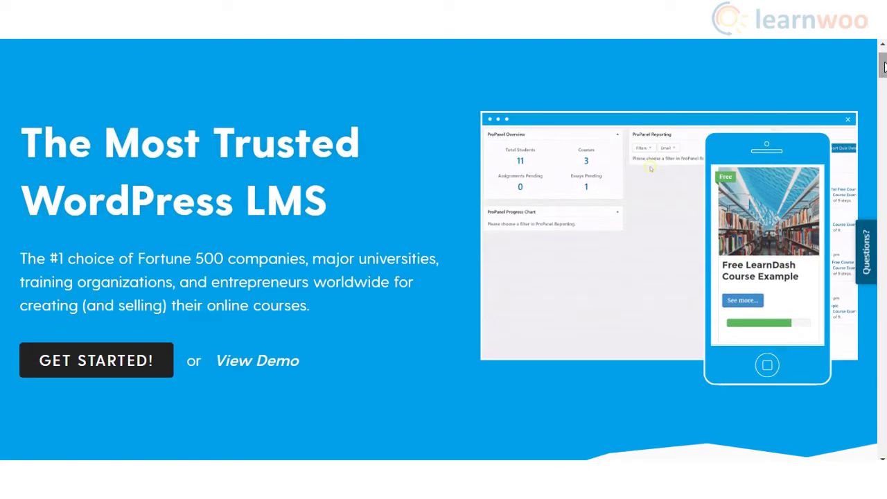
pyautogui.scroll(-5, 885, 65)
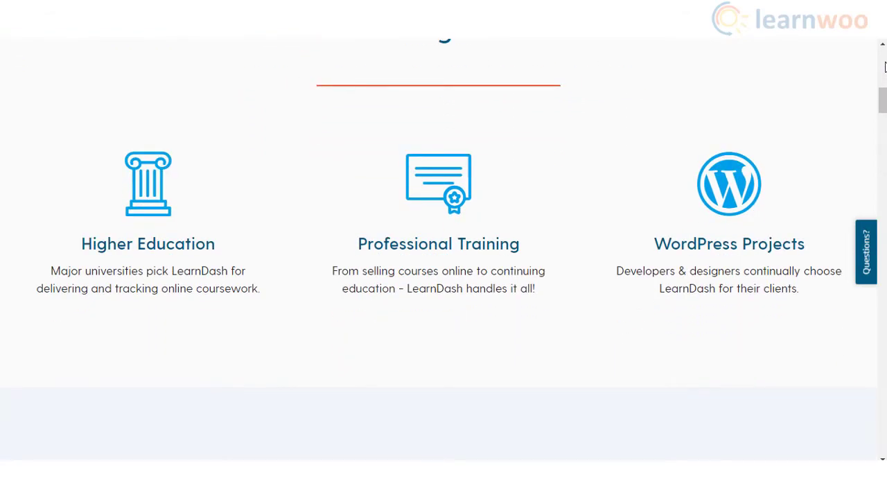
pyautogui.scroll(10, 885, 65)
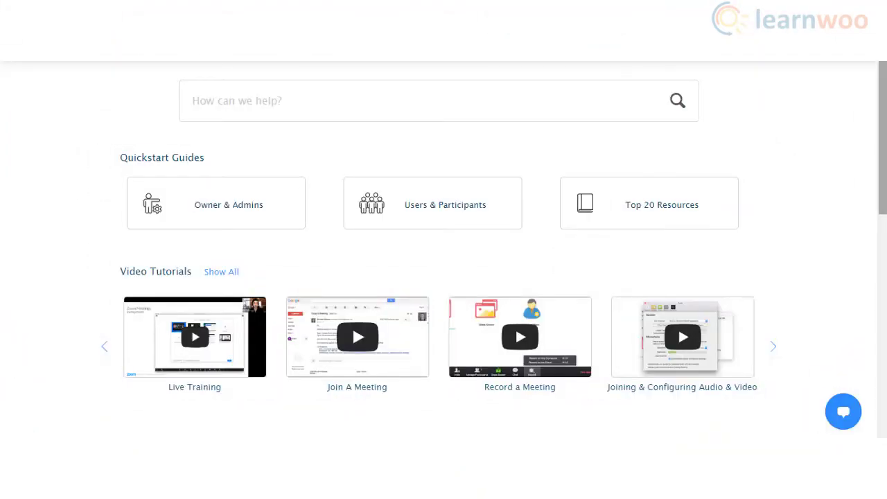
pyautogui.scroll(-4, 559, 277)
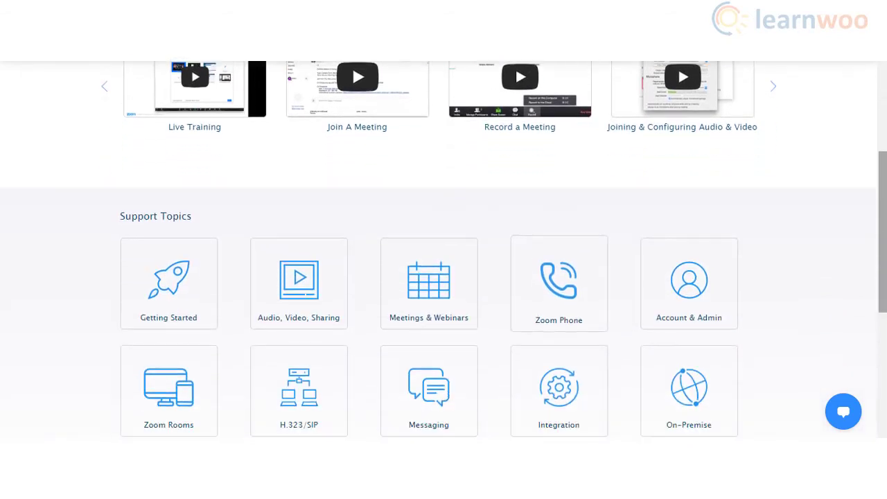
pyautogui.scroll(-1, 559, 263)
pyautogui.scroll(-1, 558, 264)
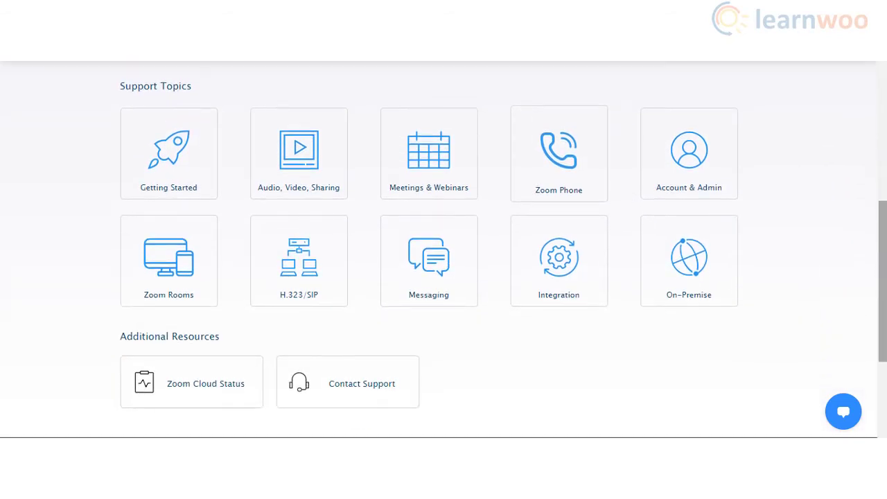
pyautogui.scroll(4, 558, 264)
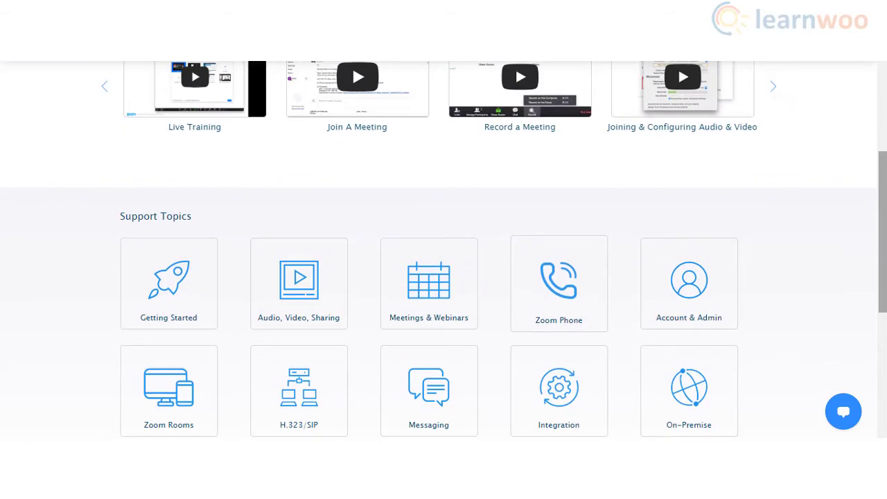
pyautogui.scroll(1, 678, 262)
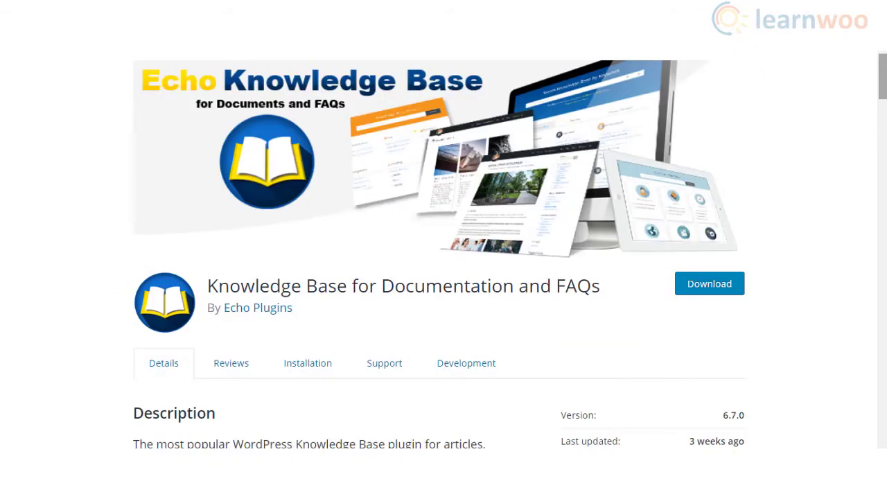
pyautogui.scroll(-5, 443, 250)
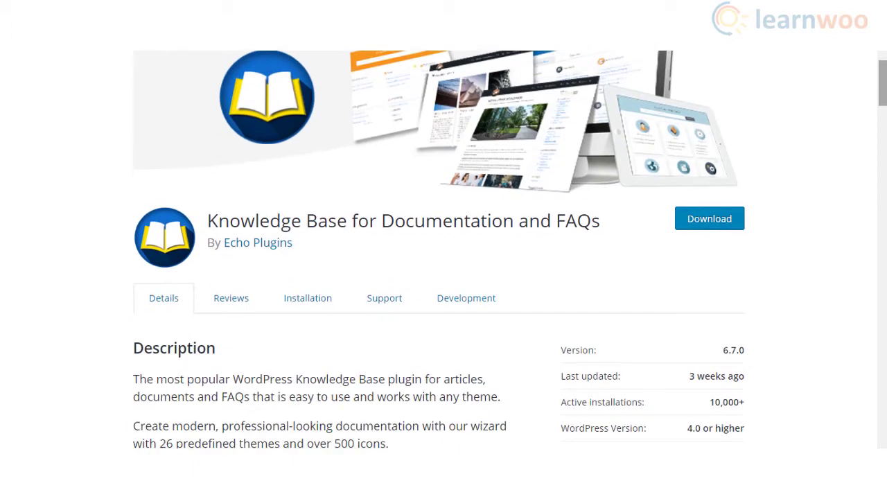
pyautogui.scroll(-4, 443, 249)
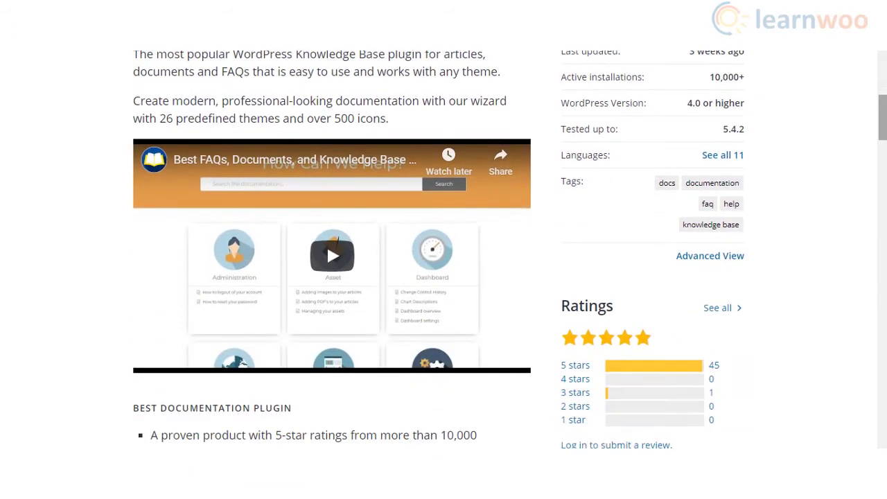
pyautogui.scroll(-2, 444, 250)
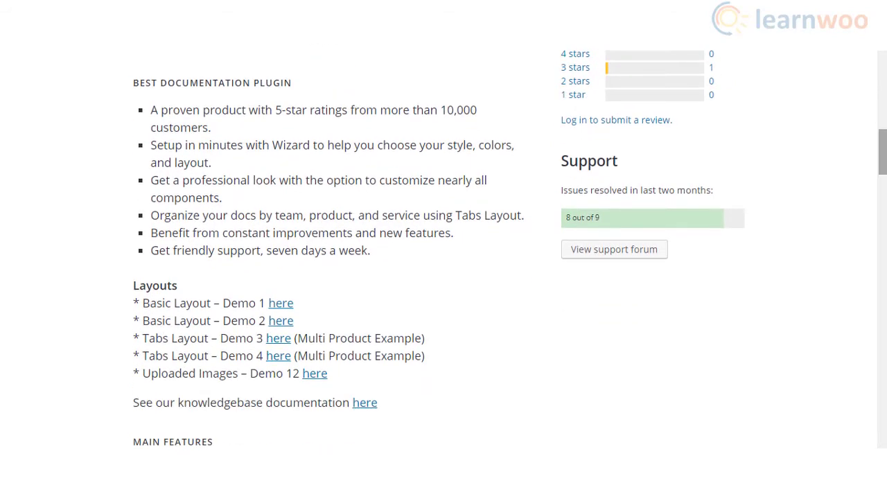
pyautogui.scroll(8, 444, 250)
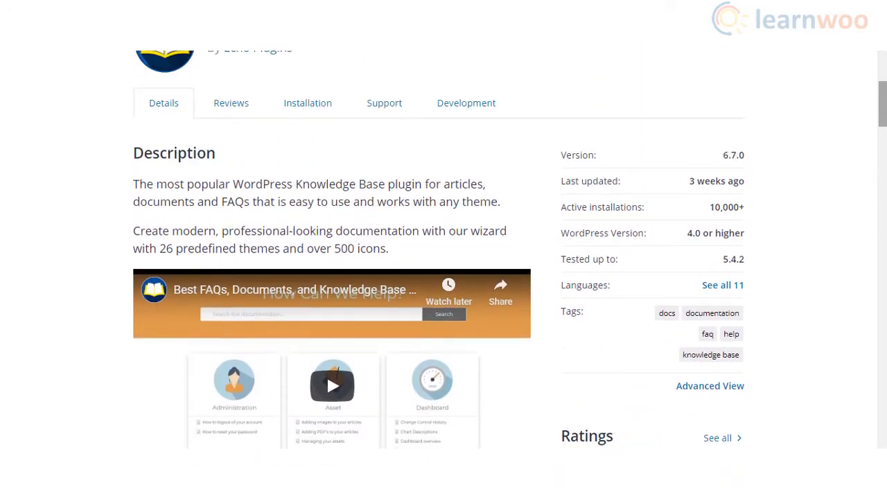
pyautogui.scroll(2, 444, 250)
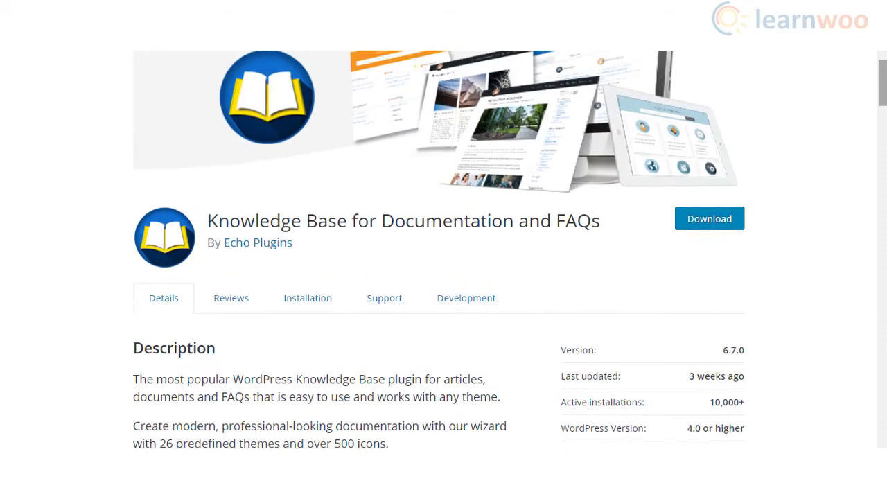
pyautogui.scroll(1, 444, 249)
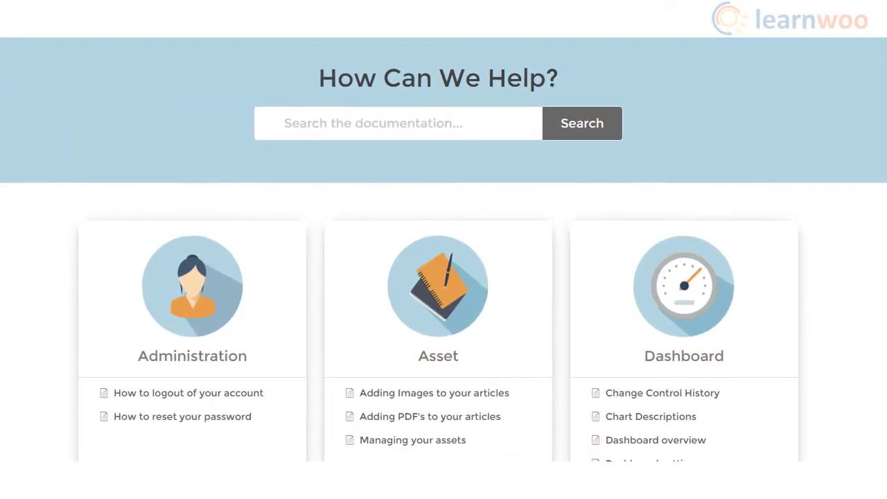
# Scroll the knowledge base demo past the Administration, Asset and Dashboard category cards.
pyautogui.scroll(-4, 444, 249)
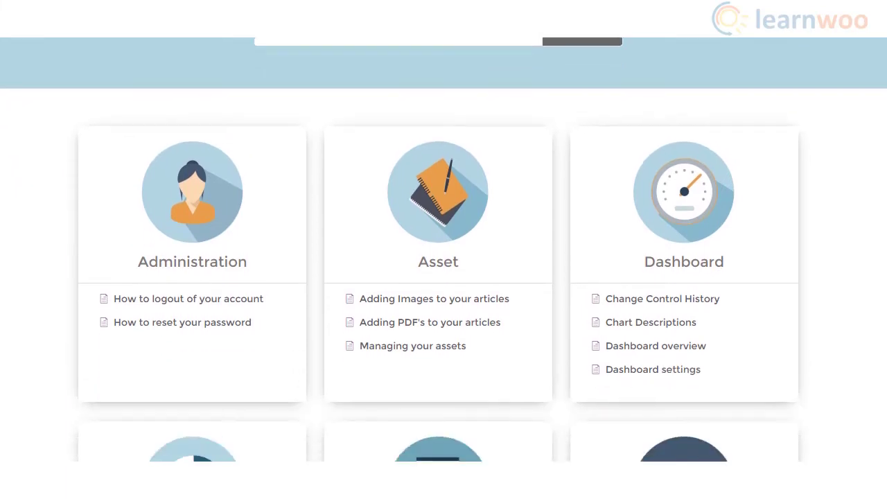
pyautogui.scroll(-5, 444, 249)
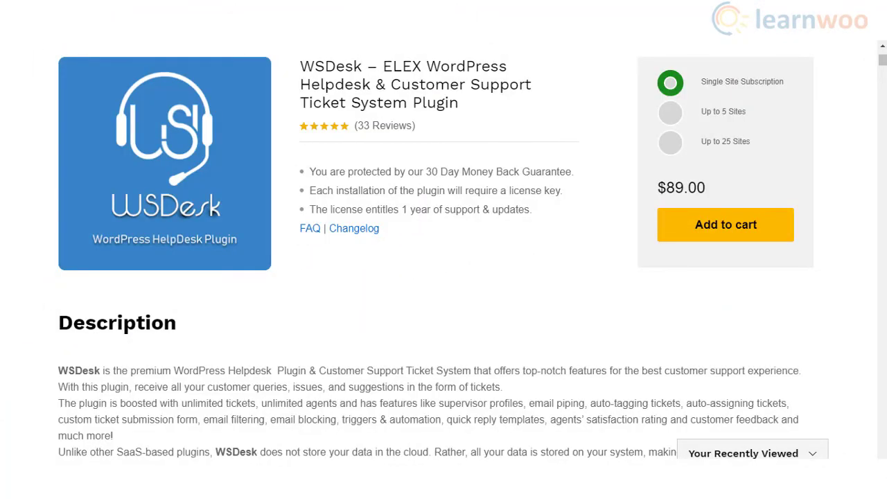
pyautogui.scroll(-4, 444, 277)
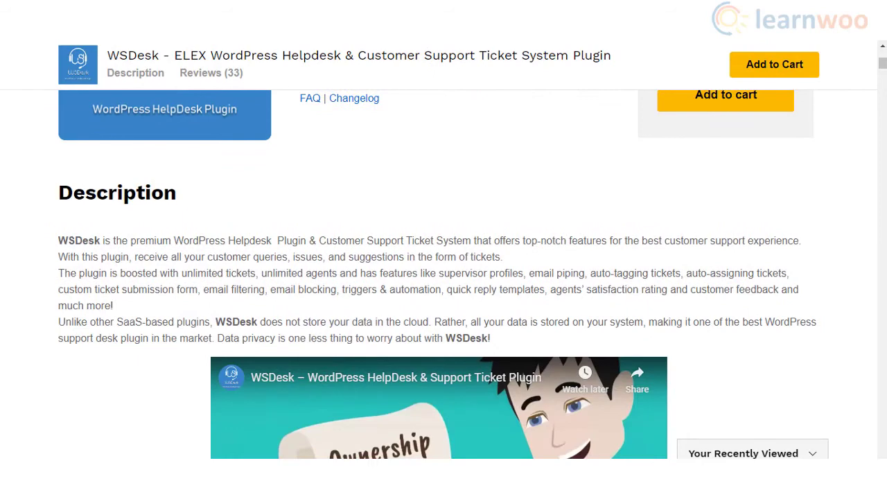
pyautogui.scroll(-5, 444, 277)
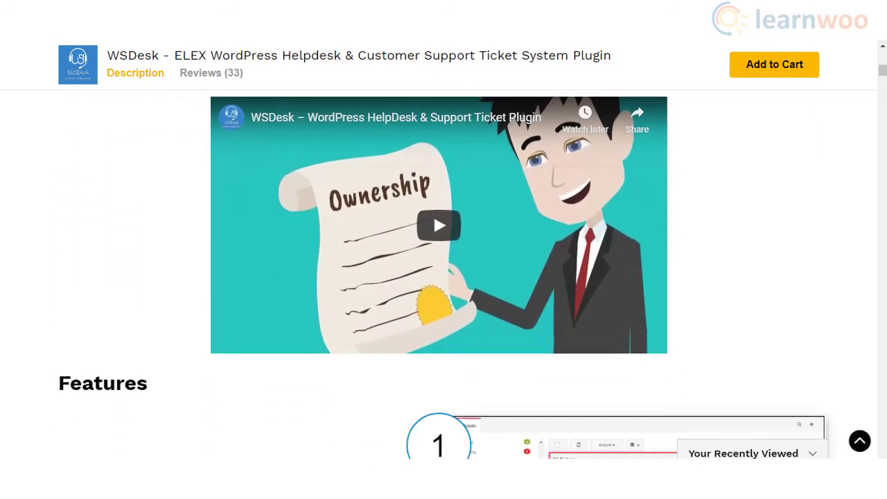
pyautogui.scroll(-4, 443, 277)
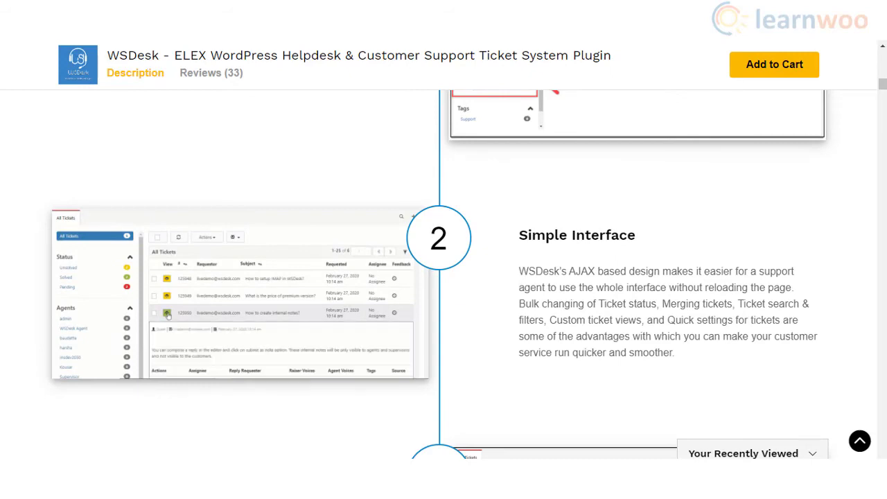
pyautogui.scroll(-3, 443, 277)
pyautogui.scroll(-2, 444, 277)
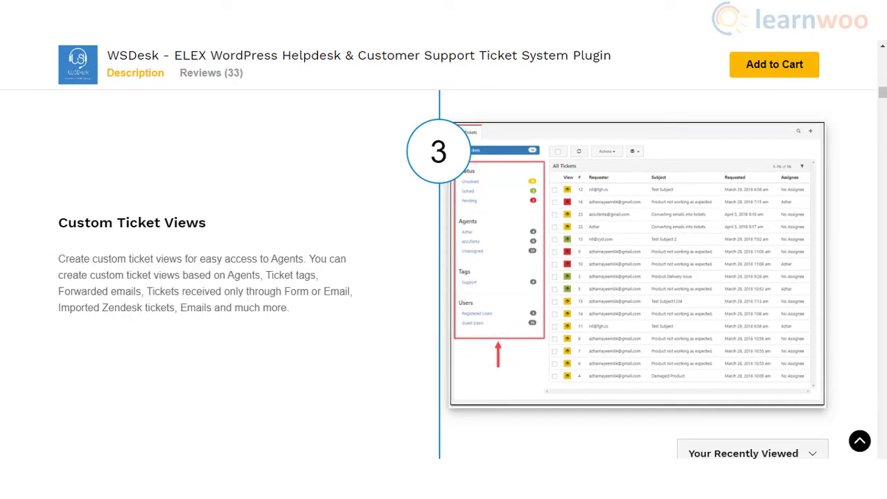
pyautogui.scroll(10, 444, 278)
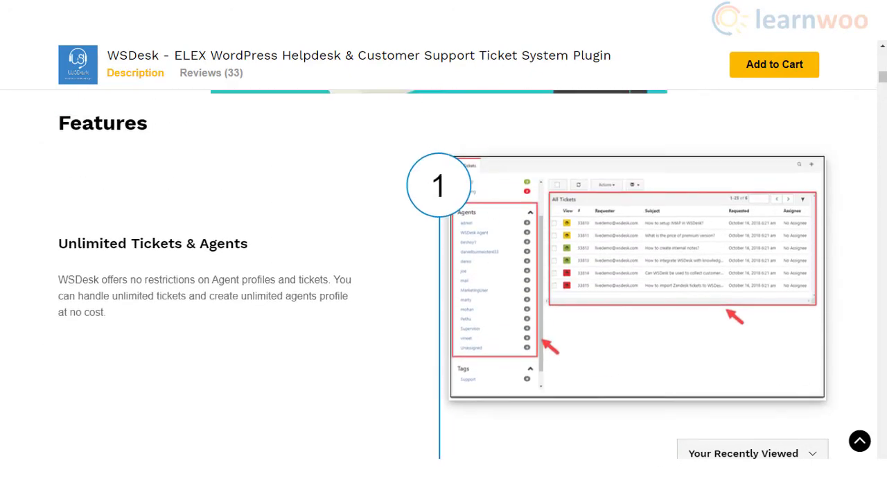
pyautogui.scroll(4, 444, 277)
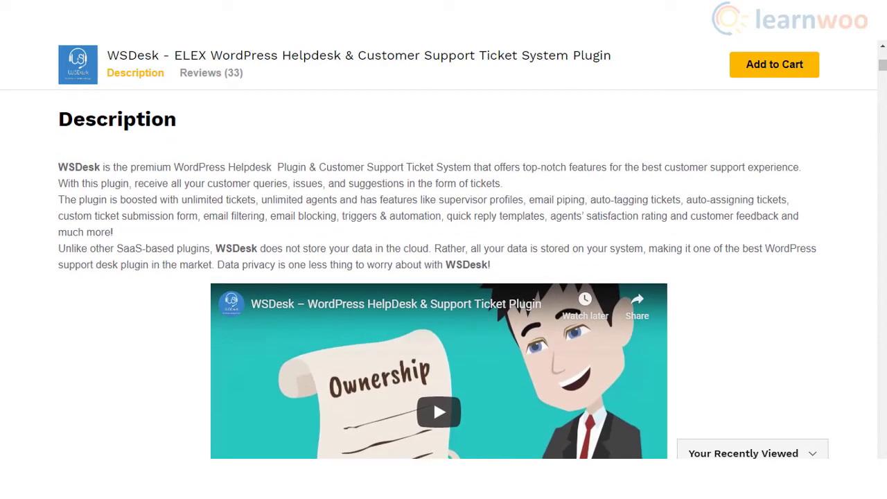
pyautogui.scroll(3, 443, 277)
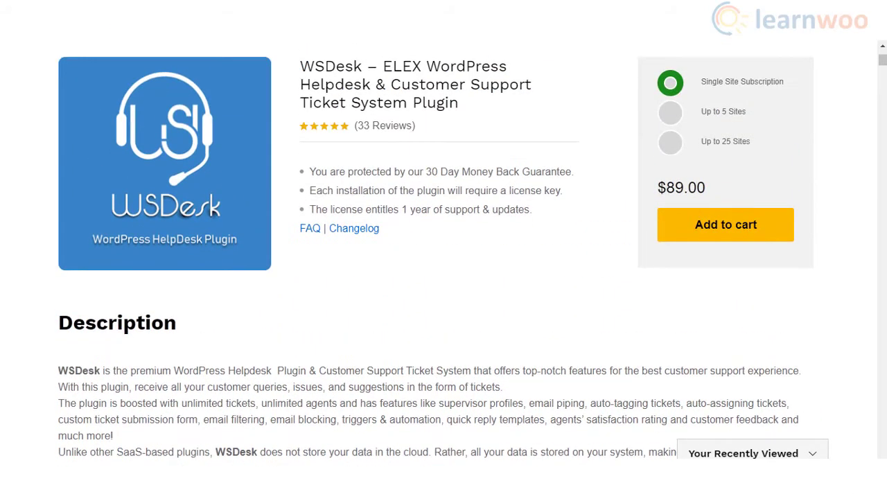